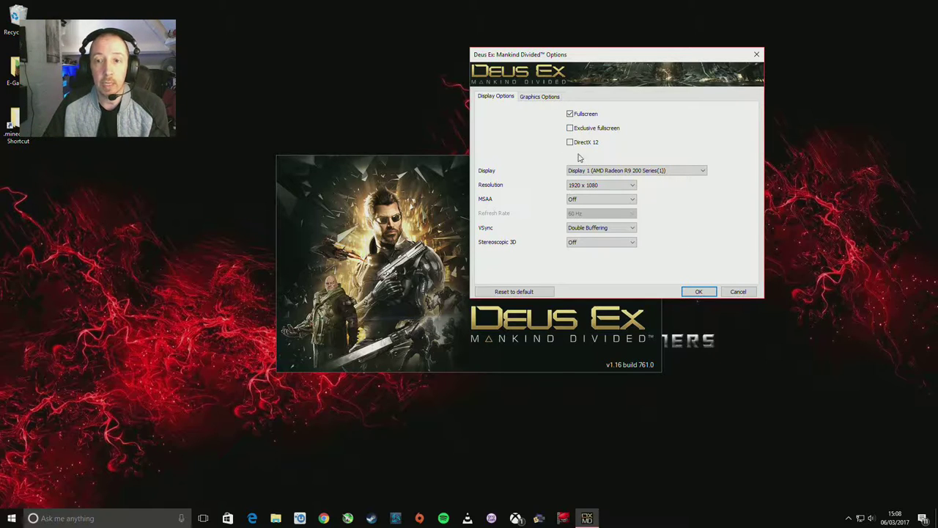
# Step: Enable DirectX 12, acknowledge its notice, and keep the display resolution at 1920 x 1080
pyautogui.click(570, 142)
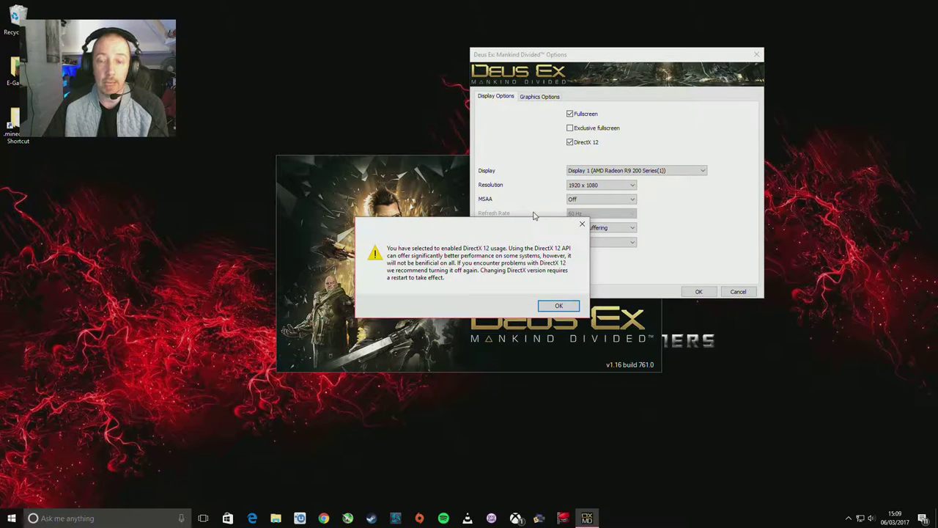
pyautogui.click(557, 307)
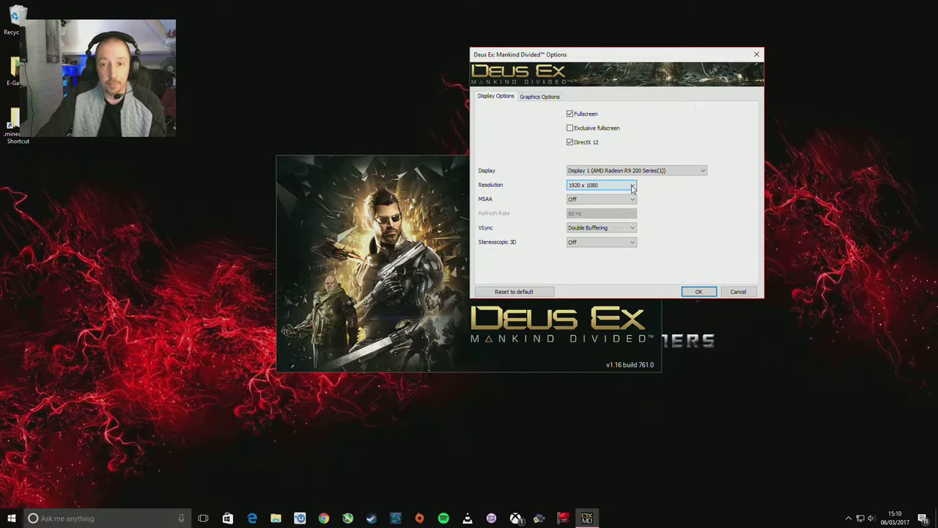
pyautogui.click(633, 187)
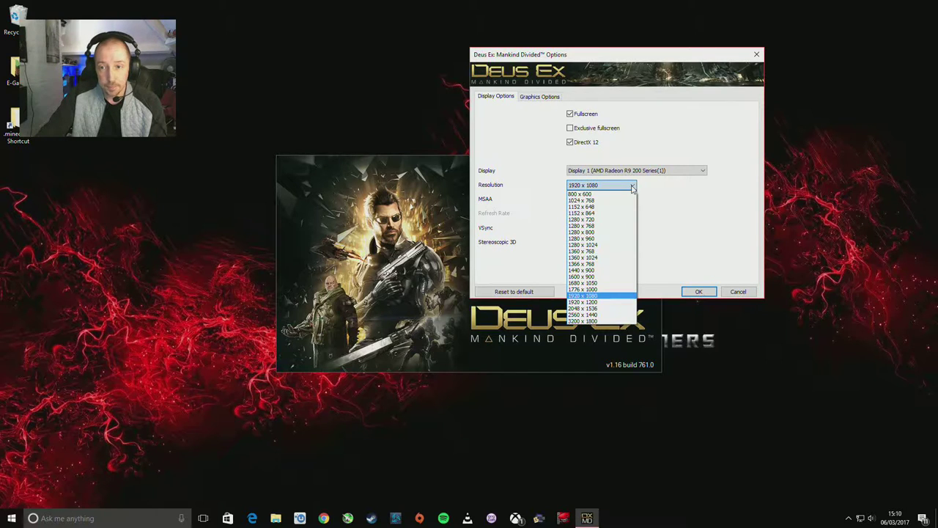
pyautogui.click(604, 298)
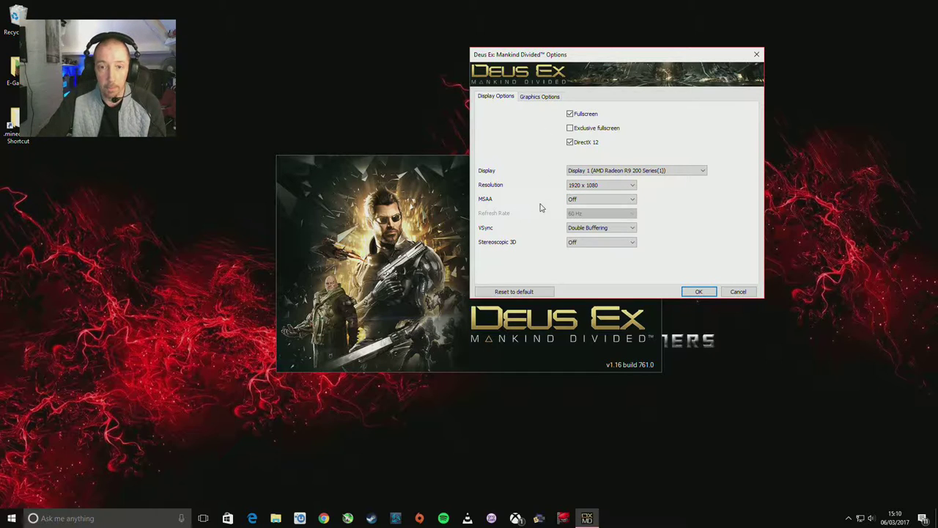
# Step: Set MSAA to 8x and acknowledge the video memory notice
pyautogui.click(631, 200)
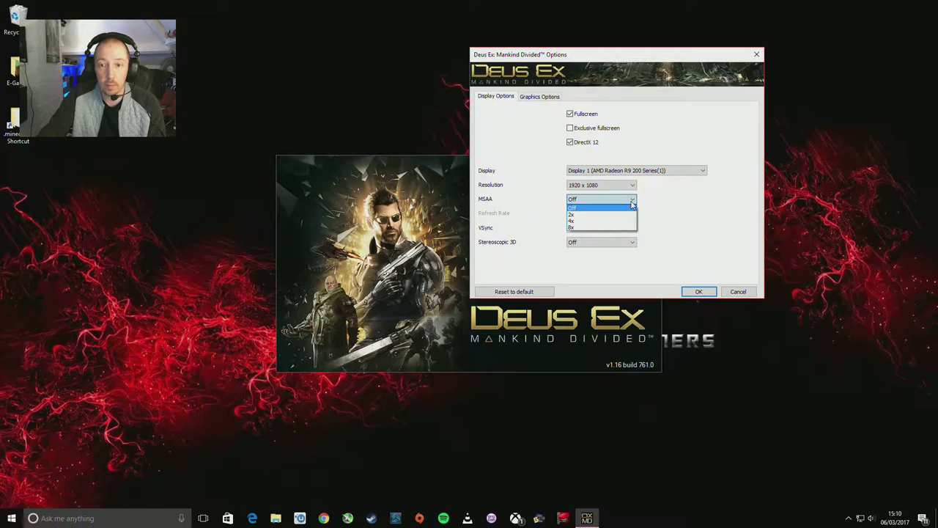
pyautogui.click(604, 229)
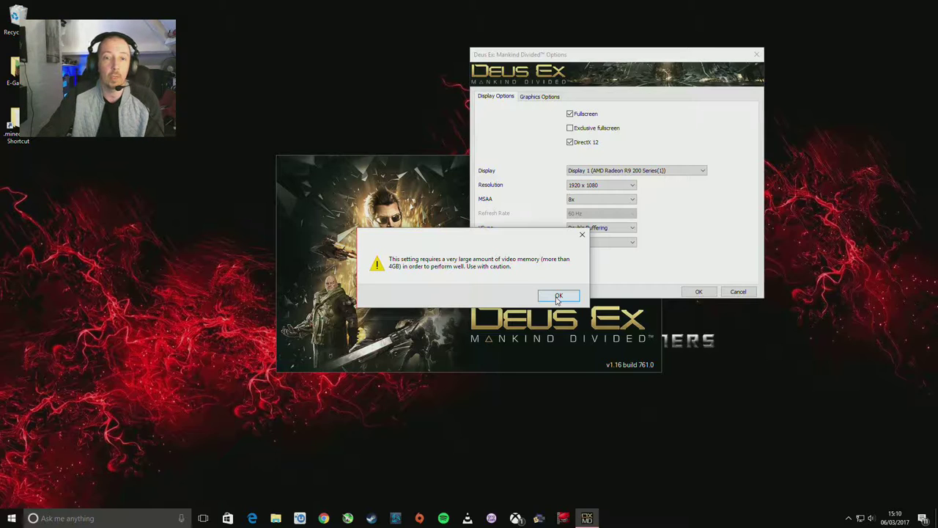
pyautogui.click(558, 297)
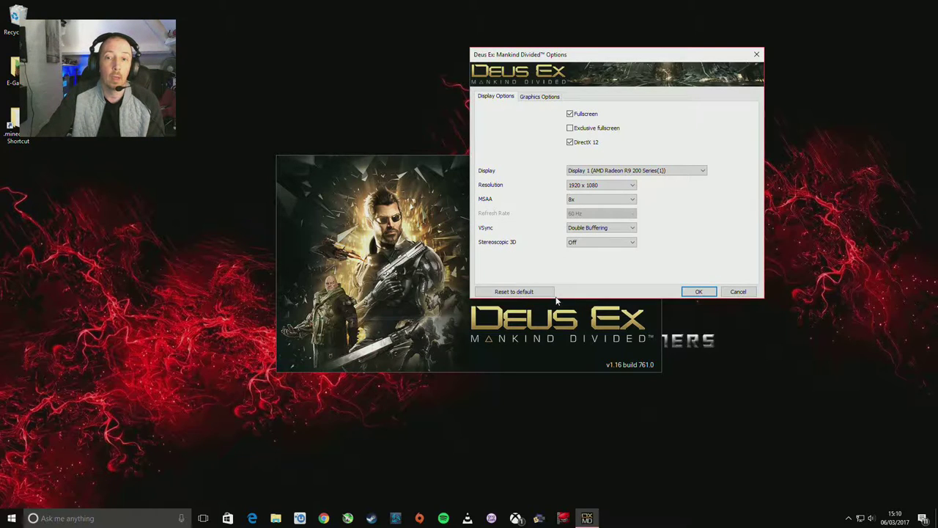
# Step: Set MSAA to 4x and review the choices for VSync and Stereoscopic 3D
pyautogui.click(633, 199)
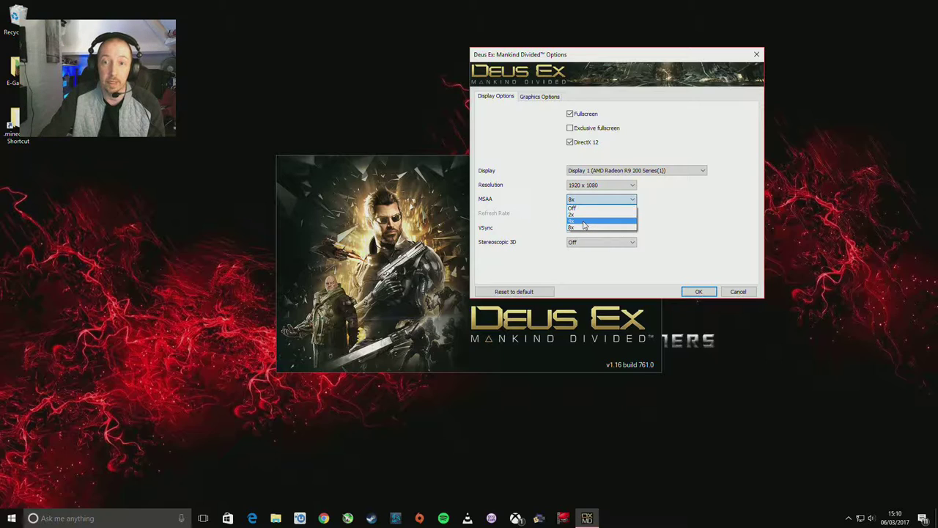
pyautogui.click(584, 222)
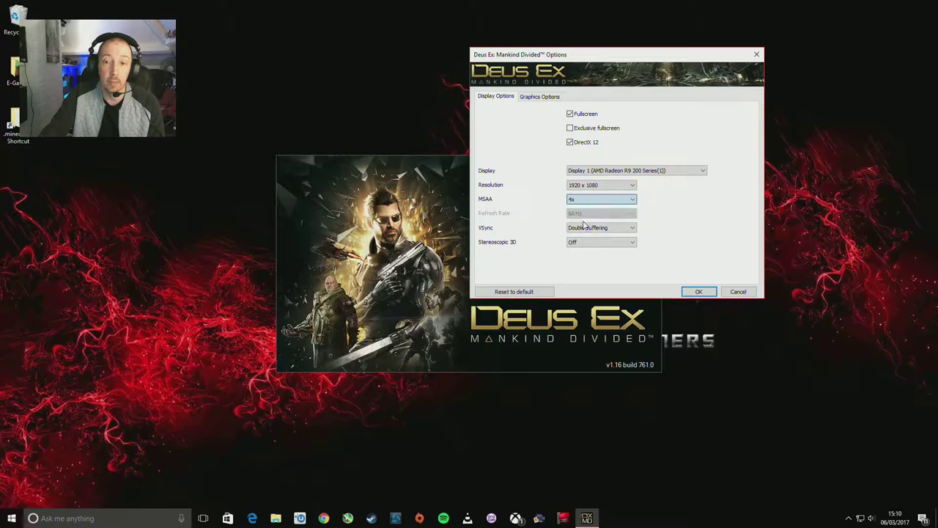
pyautogui.click(629, 230)
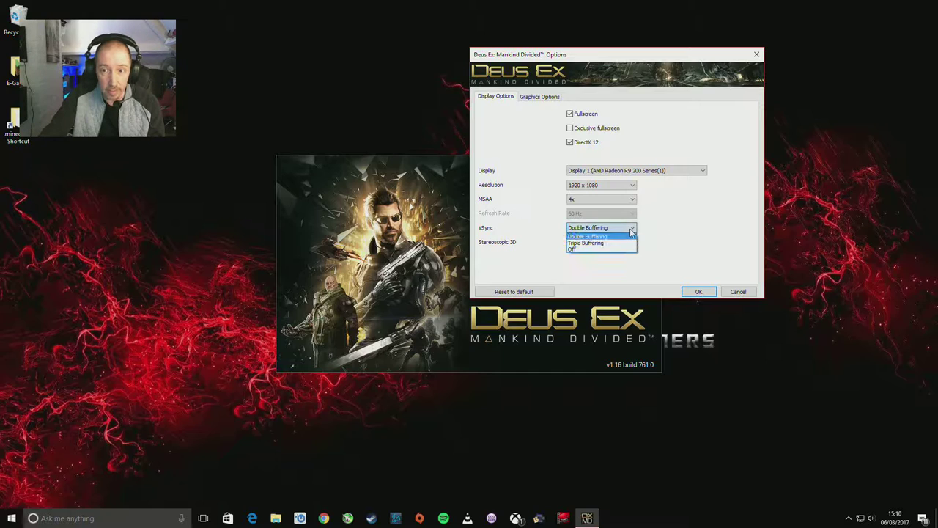
pyautogui.click(687, 219)
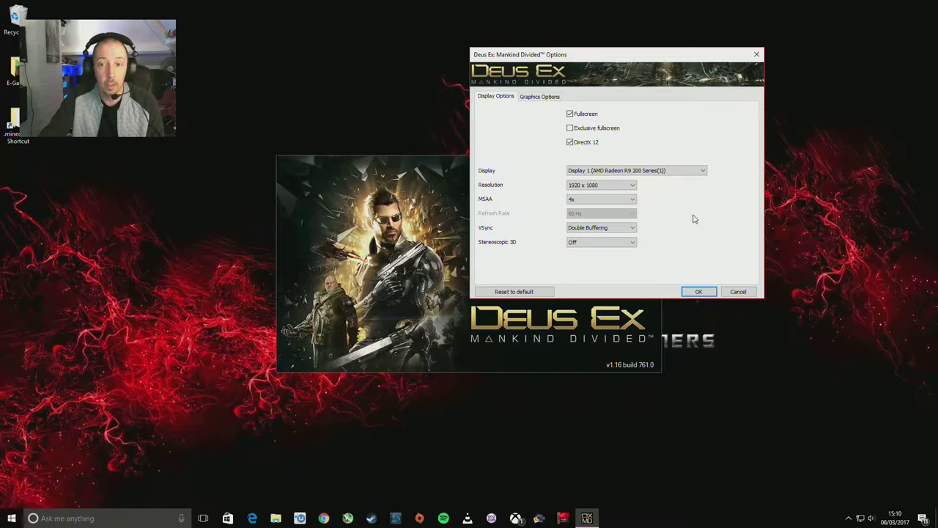
pyautogui.click(628, 246)
pyautogui.click(630, 249)
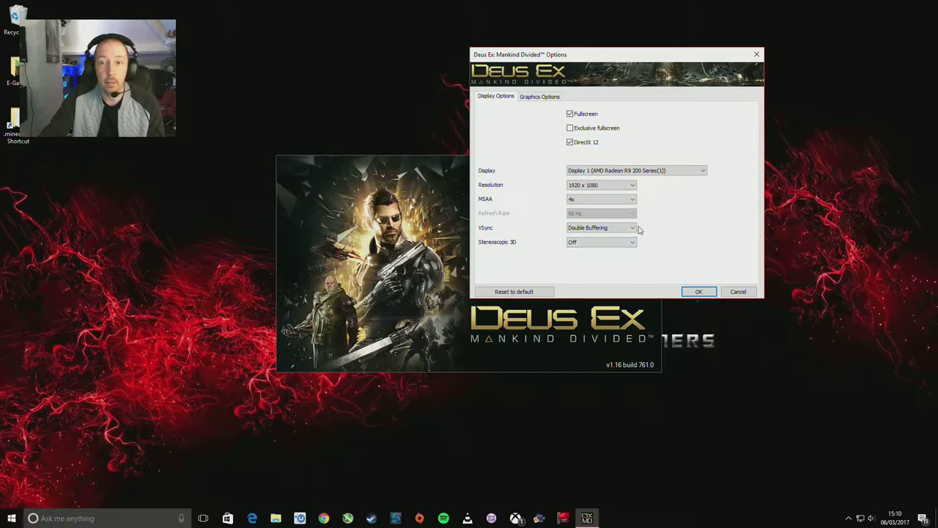
# Step: Apply the Ultra preset in the graphics options and acknowledge the video memory notice
pyautogui.click(538, 96)
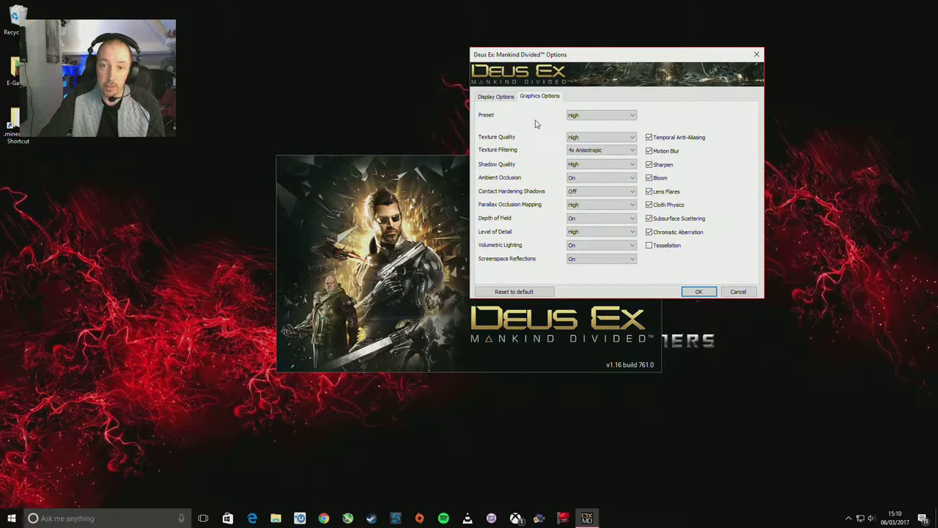
pyautogui.click(632, 116)
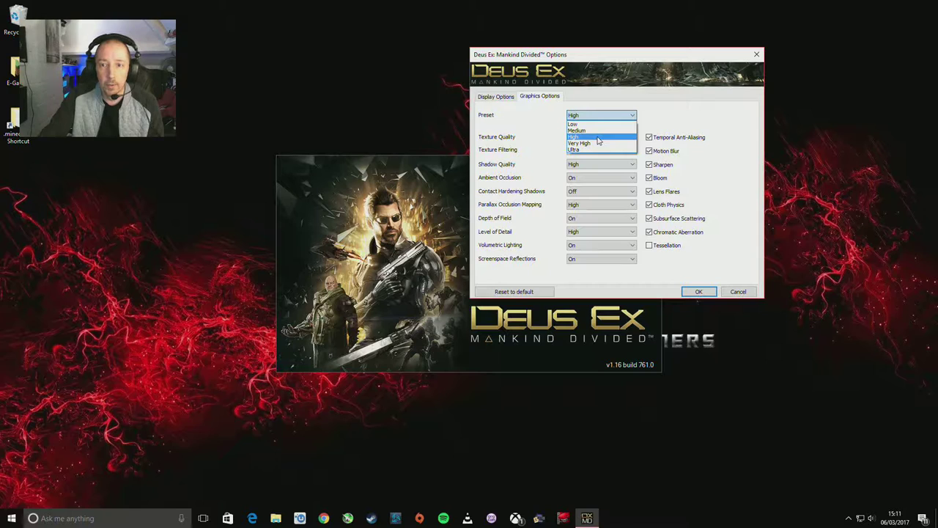
pyautogui.click(591, 151)
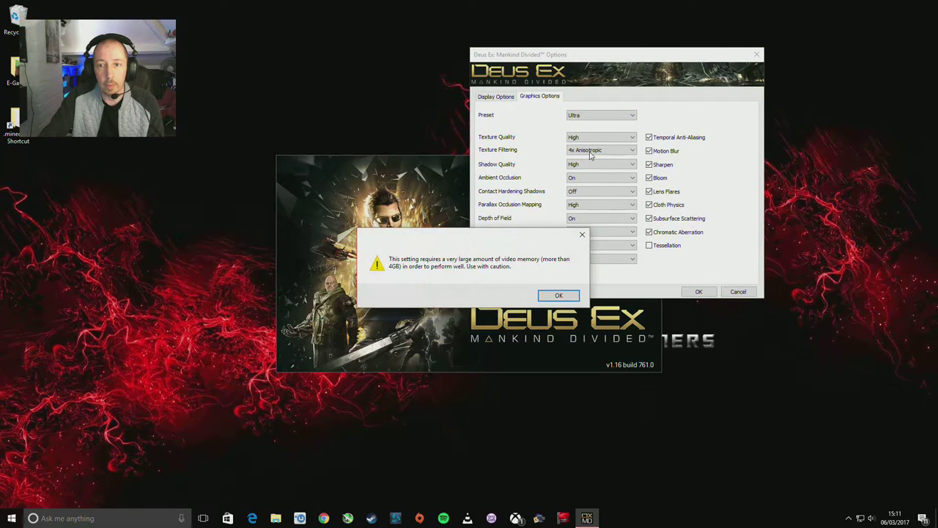
pyautogui.click(558, 296)
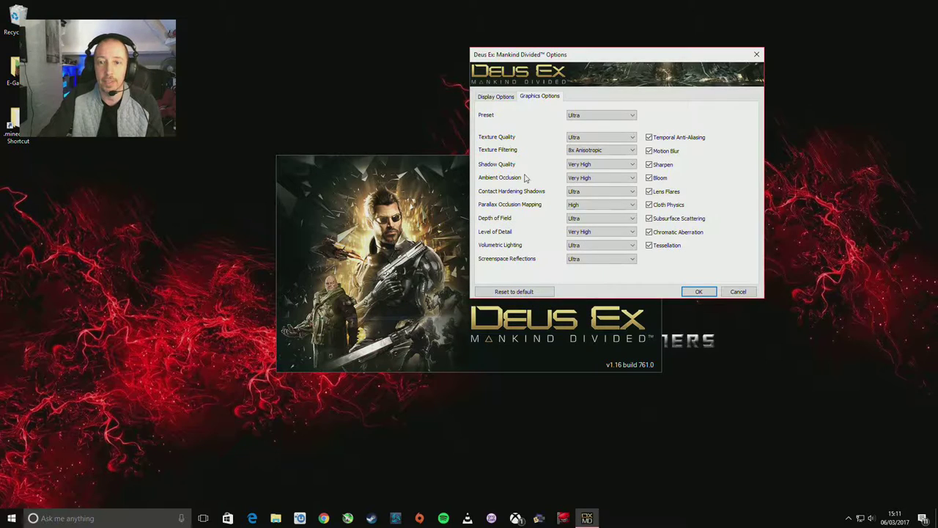
# Step: Set Texture Filtering to 4x Anisotropic and keep Shadow Quality at Very High
pyautogui.click(633, 151)
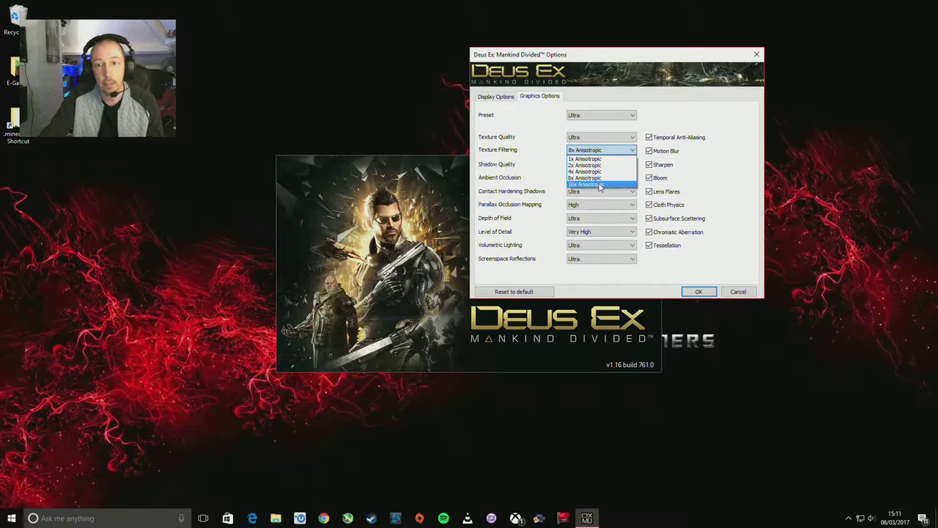
pyautogui.click(598, 171)
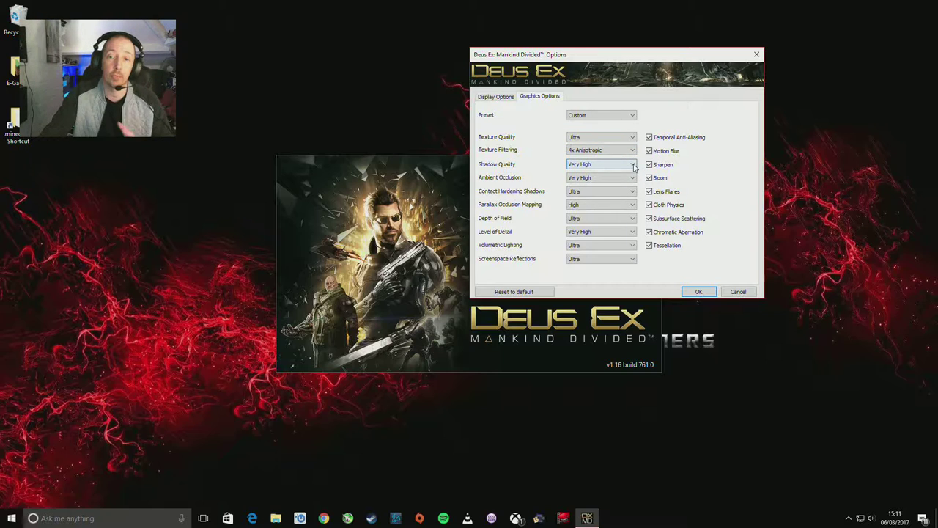
pyautogui.click(633, 165)
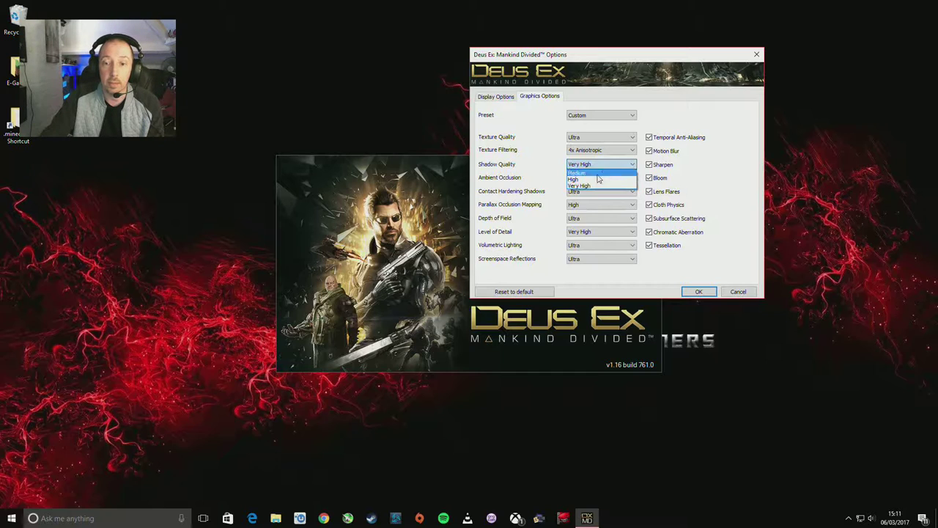
pyautogui.click(606, 187)
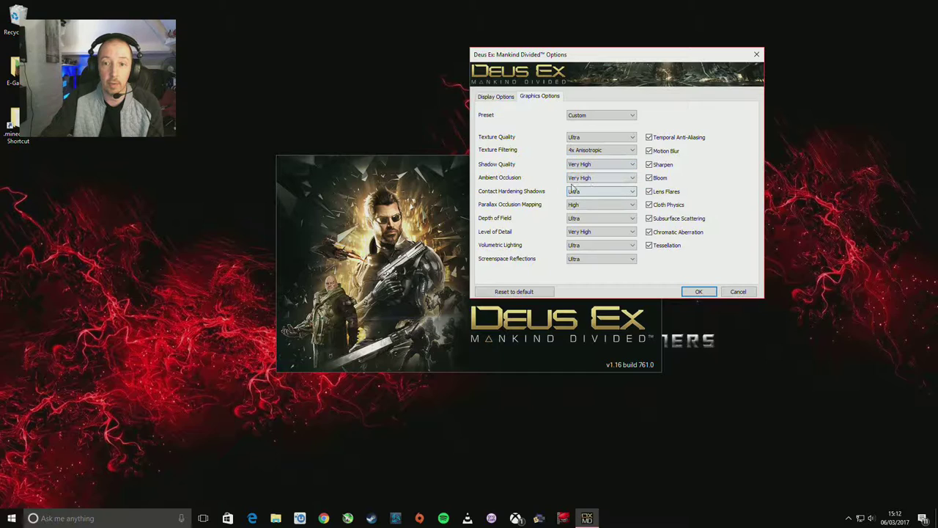
# Step: Set Ambient Occlusion to On and keep Contact Hardening Shadows at Ultra
pyautogui.click(589, 180)
pyautogui.click(632, 178)
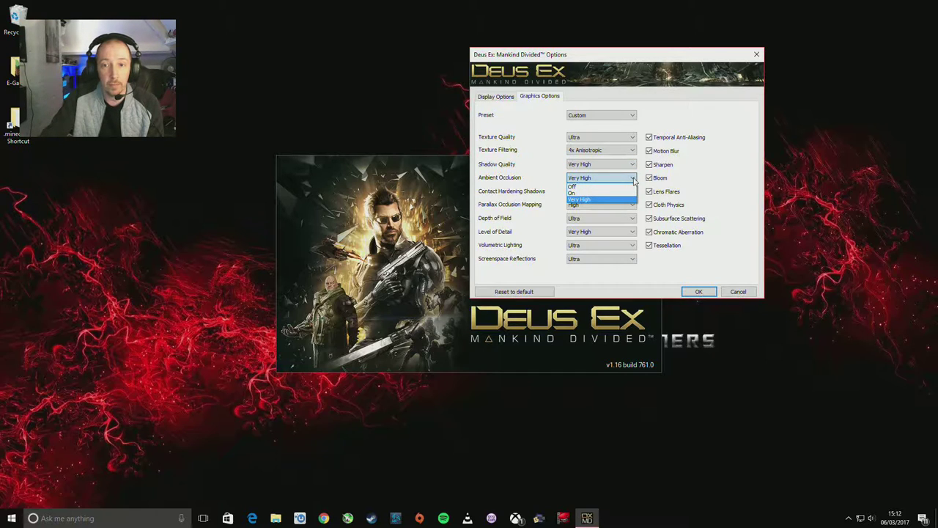
pyautogui.click(584, 194)
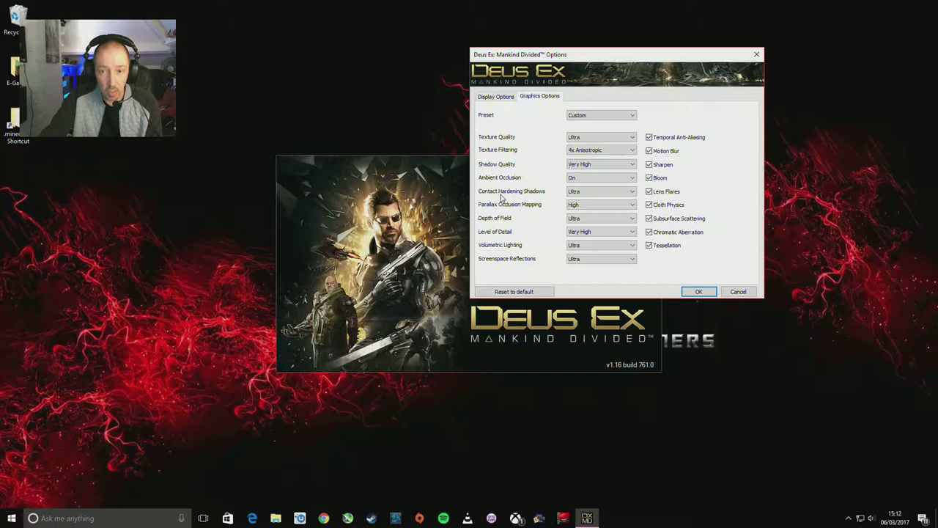
pyautogui.click(633, 192)
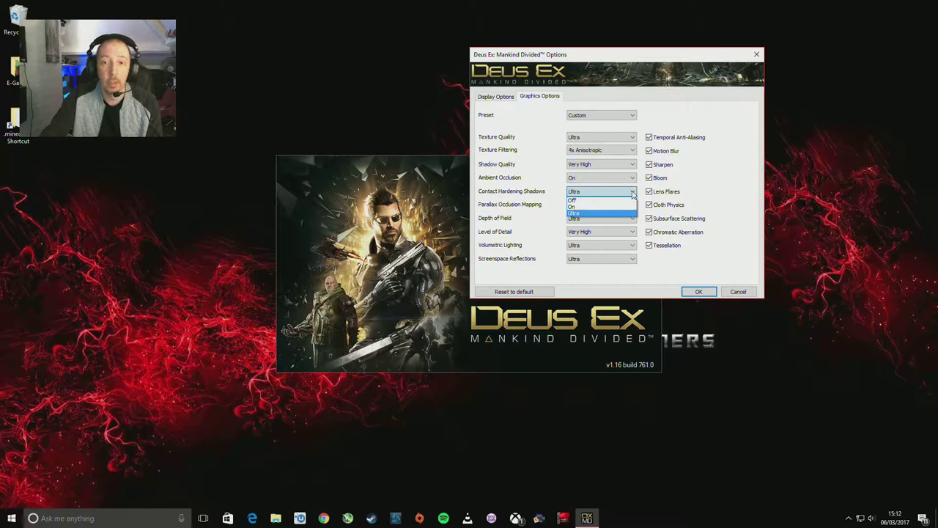
pyautogui.click(632, 192)
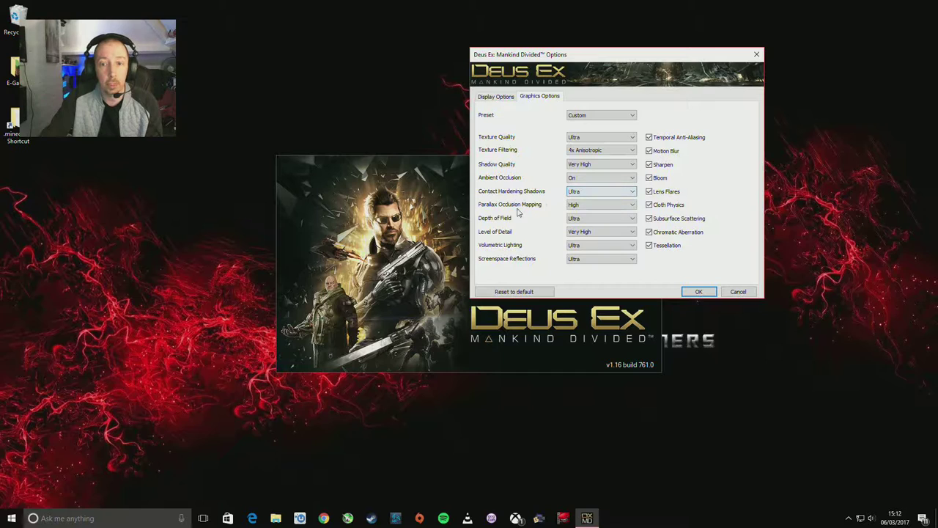
# Step: Keep Parallax Occlusion Mapping at High and set Depth of Field to Very High
pyautogui.click(611, 207)
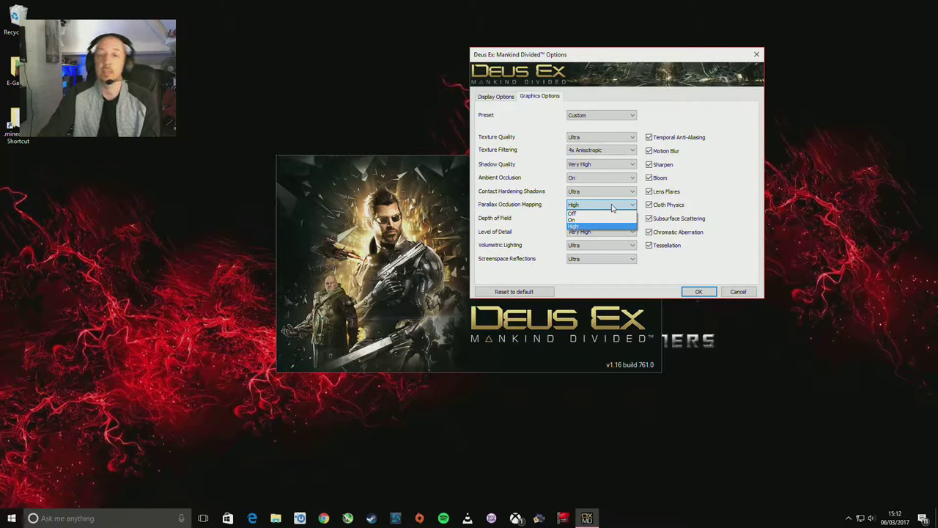
pyautogui.click(612, 208)
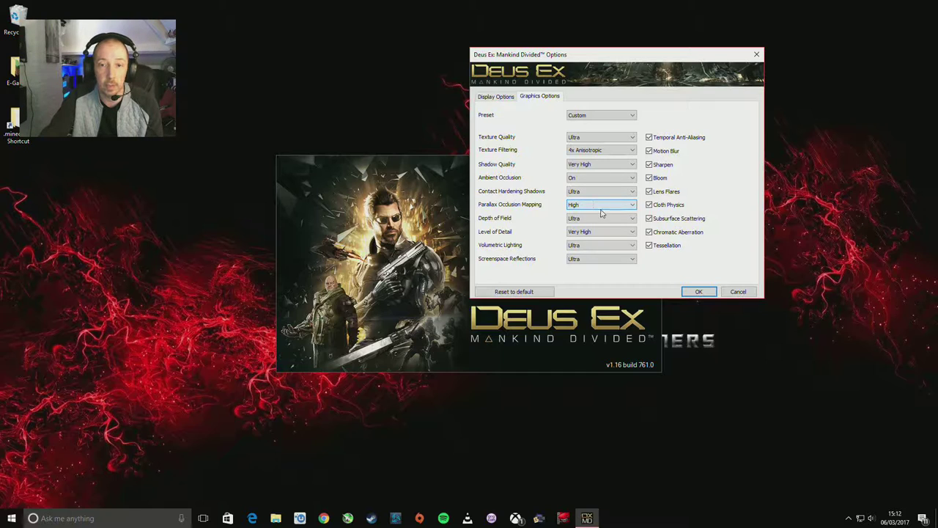
pyautogui.click(596, 220)
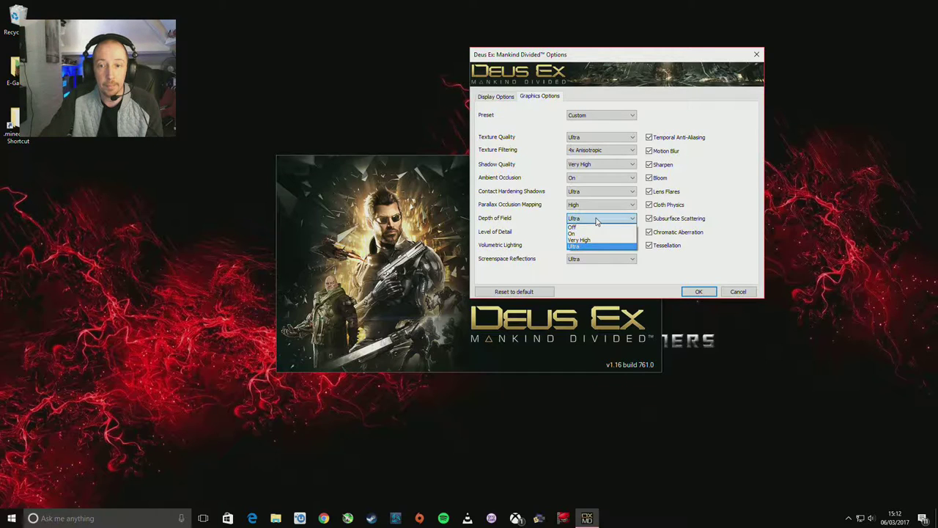
pyautogui.click(596, 240)
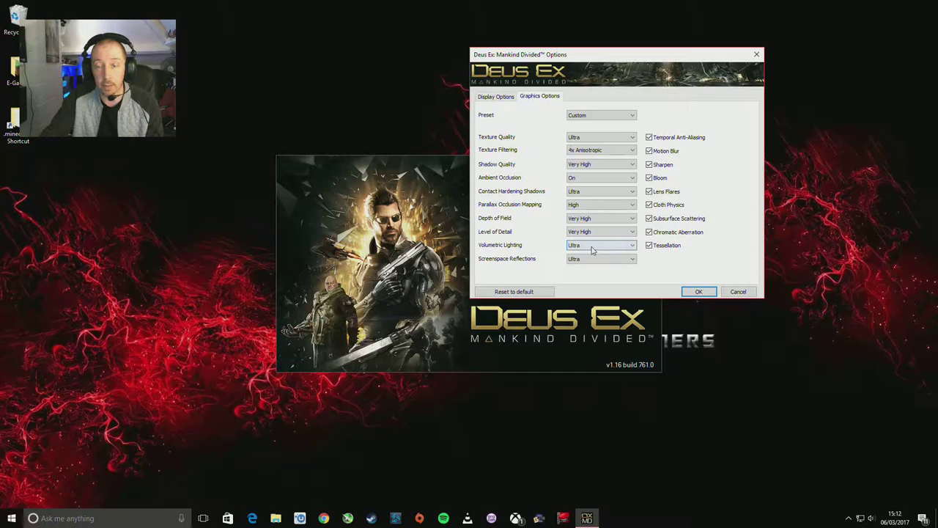
# Step: Keep Volumetric Lighting at Ultra, turn off Chromatic Aberration, and save the options
pyautogui.click(631, 247)
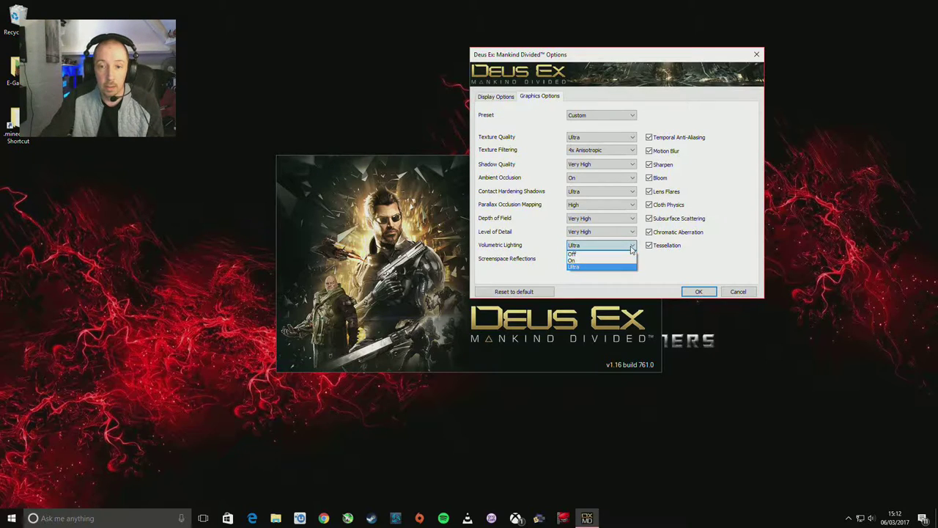
pyautogui.click(631, 247)
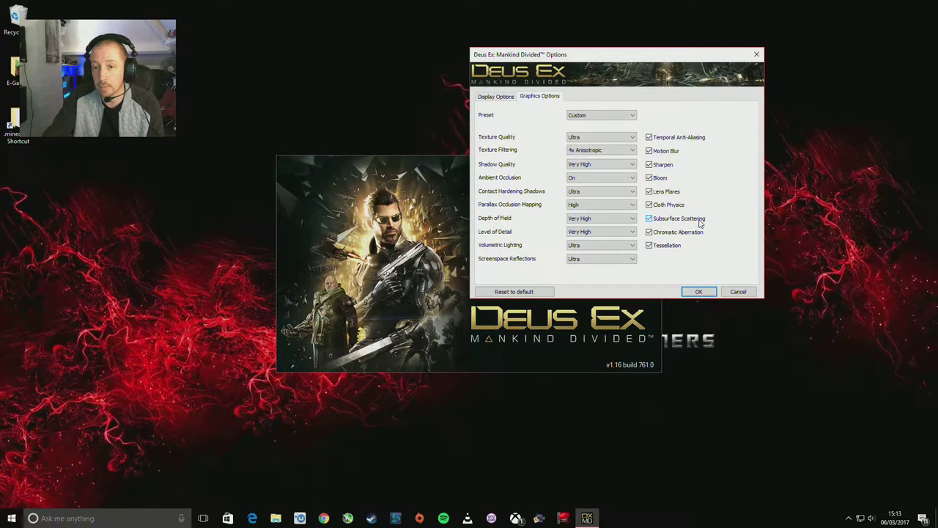
pyautogui.click(650, 232)
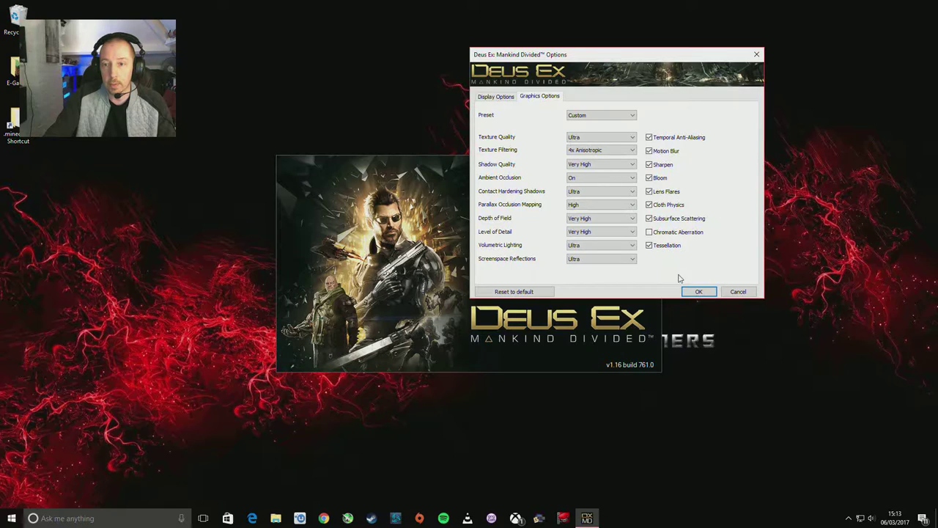
pyautogui.click(697, 291)
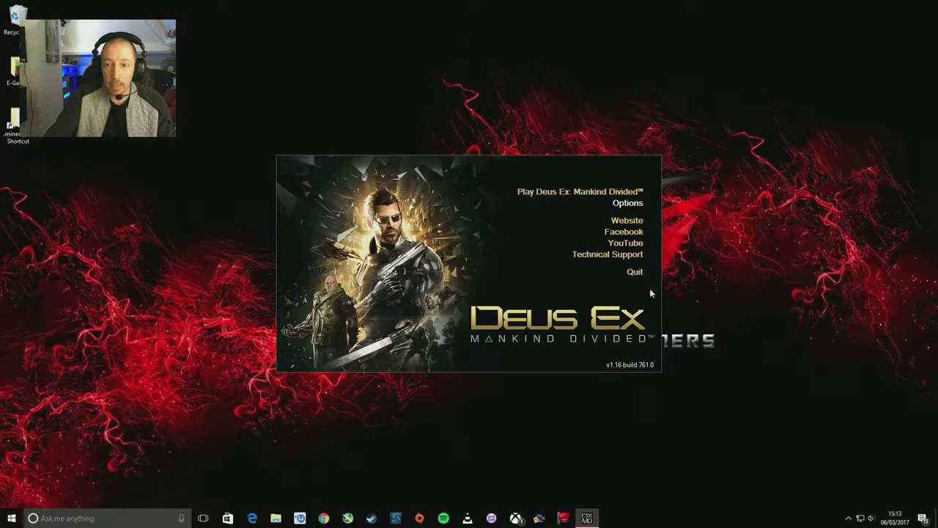